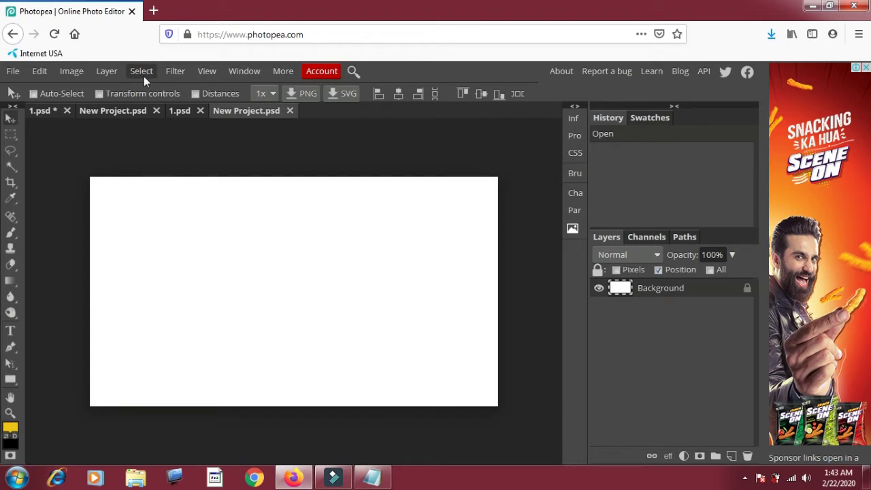
{"action": "left_click", "coordinate": [40, 71]}
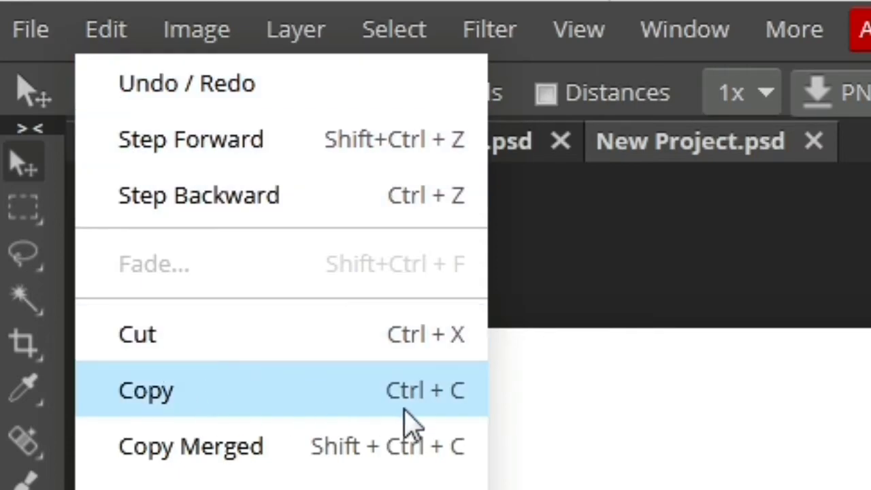
{"action": "left_click", "coordinate": [202, 74]}
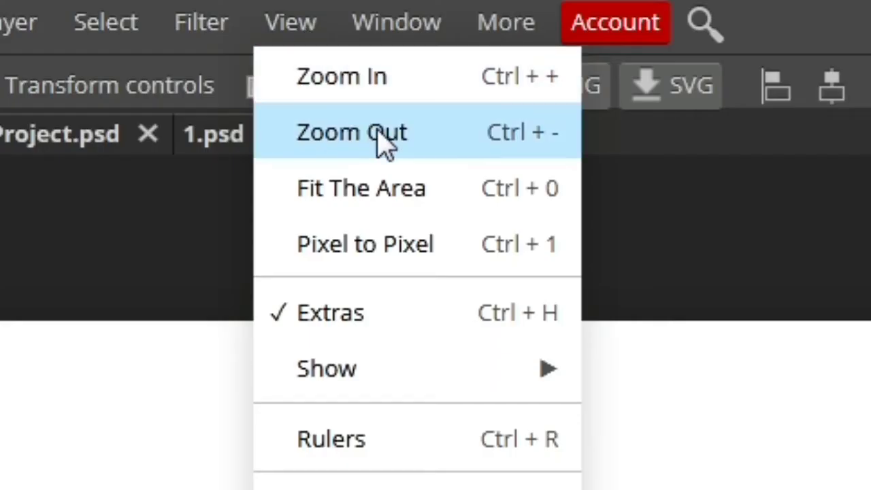
{"action": "left_click", "coordinate": [378, 134]}
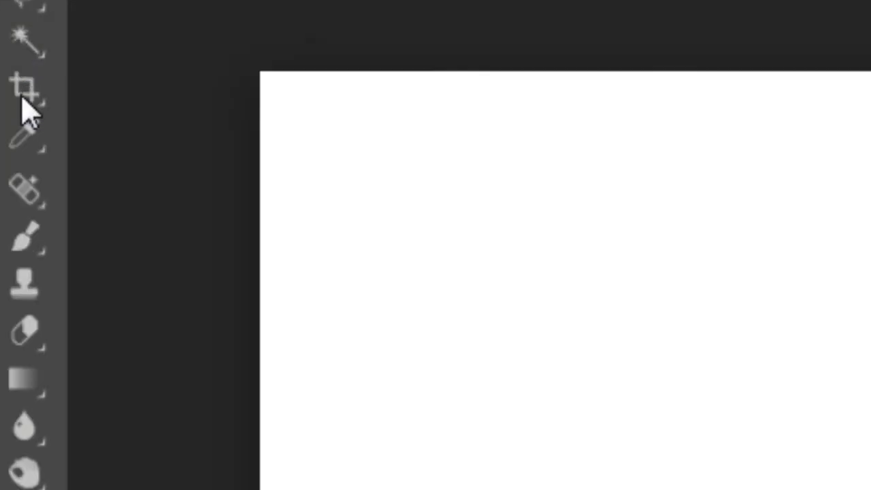
Examine the names of the editing tools one by one, from the Eyedropper through to the Hand Tool.
{"action": "left_click", "coordinate": [29, 137]}
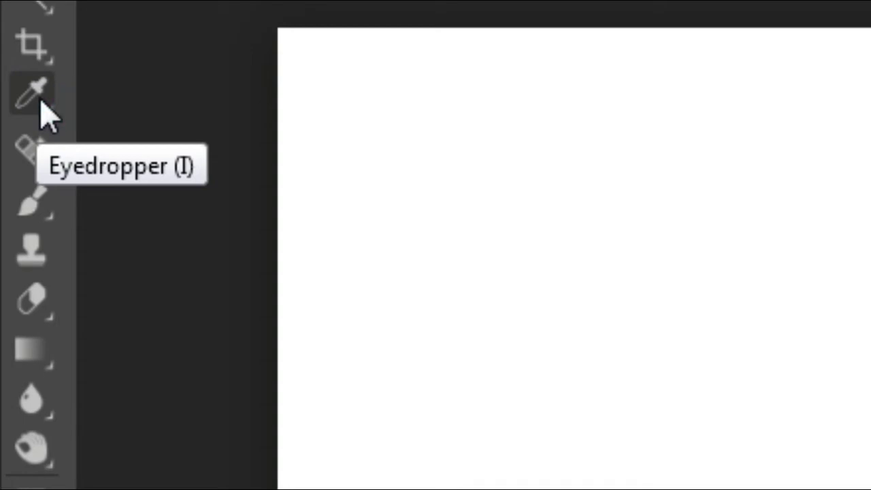
{"action": "left_click", "coordinate": [35, 150]}
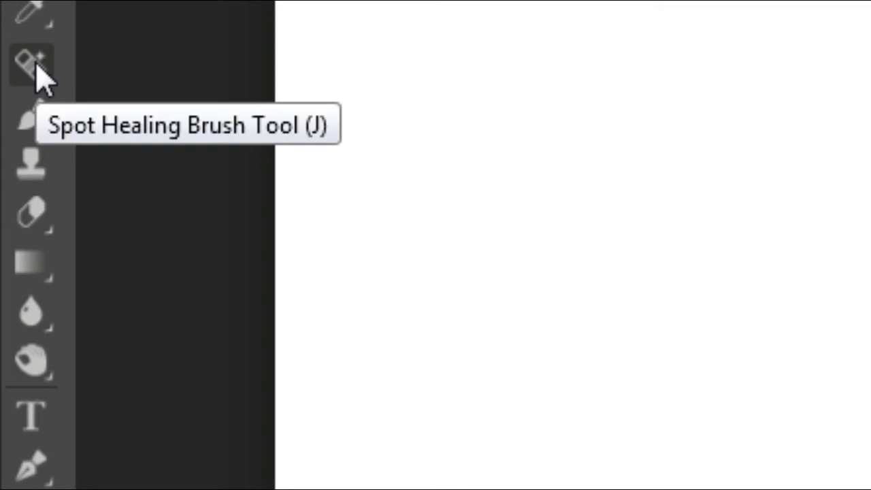
{"action": "left_click", "coordinate": [39, 117]}
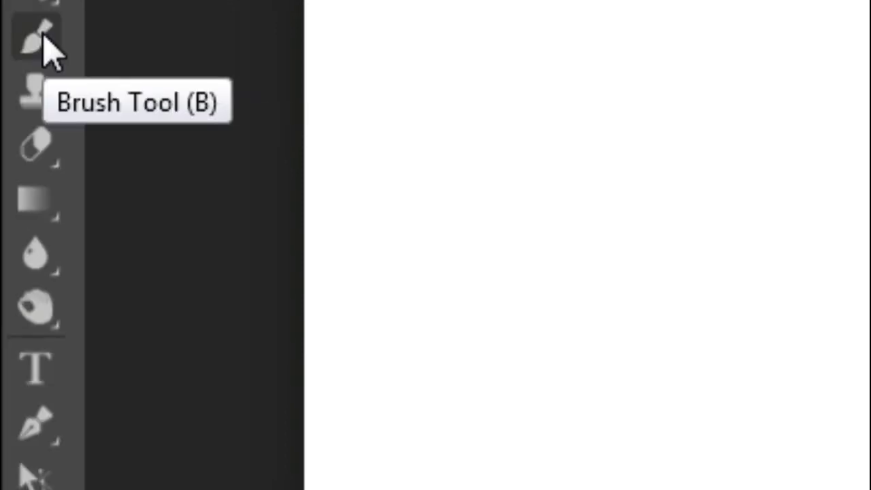
{"action": "left_click", "coordinate": [31, 91]}
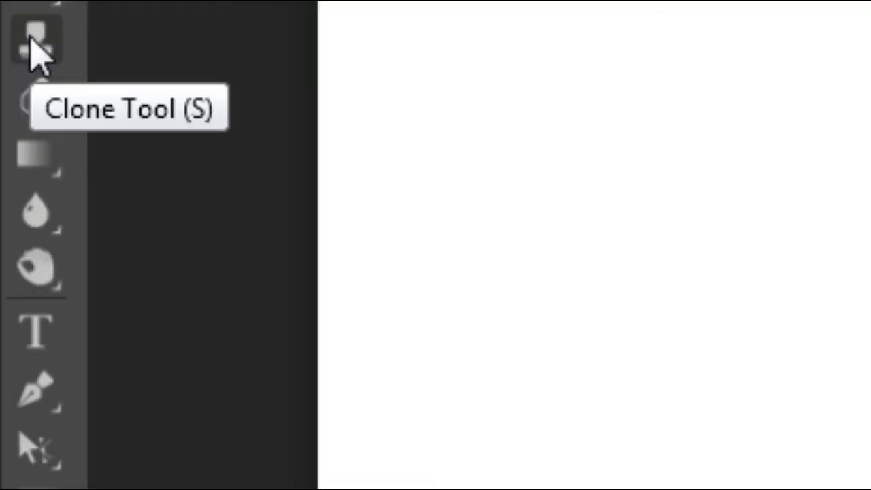
{"action": "left_click", "coordinate": [31, 95]}
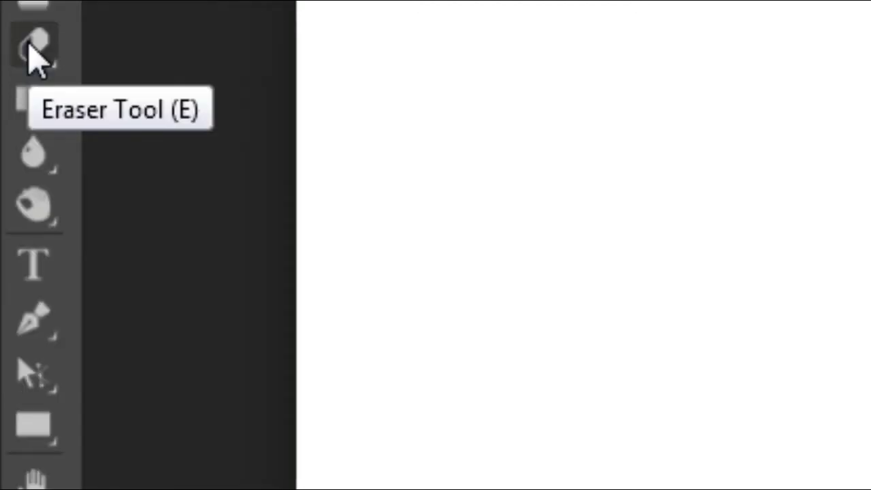
{"action": "left_click", "coordinate": [33, 102]}
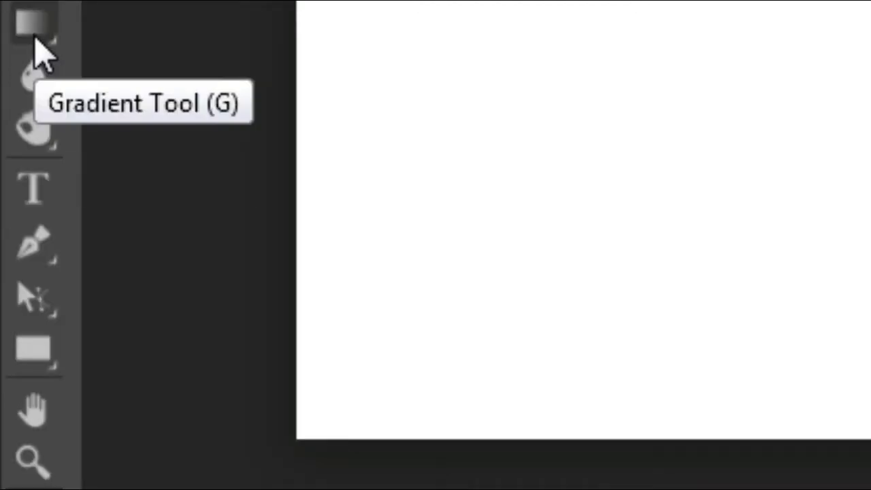
{"action": "left_click", "coordinate": [34, 72]}
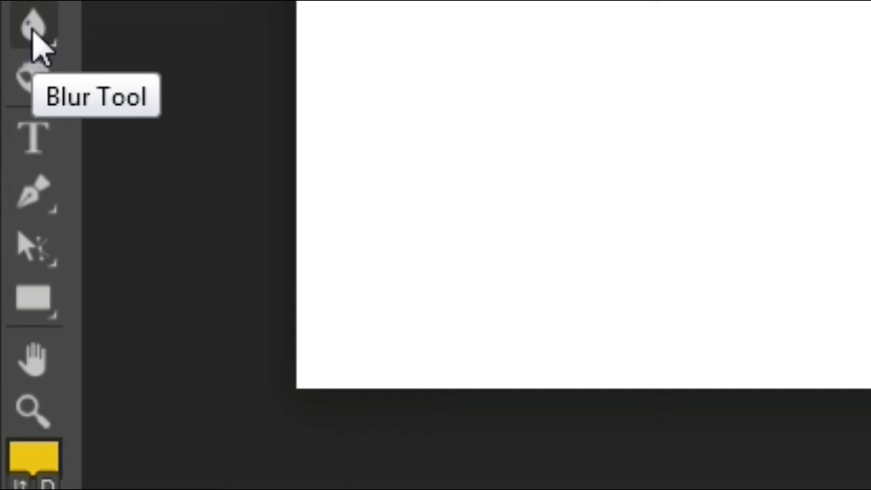
{"action": "left_click", "coordinate": [34, 89]}
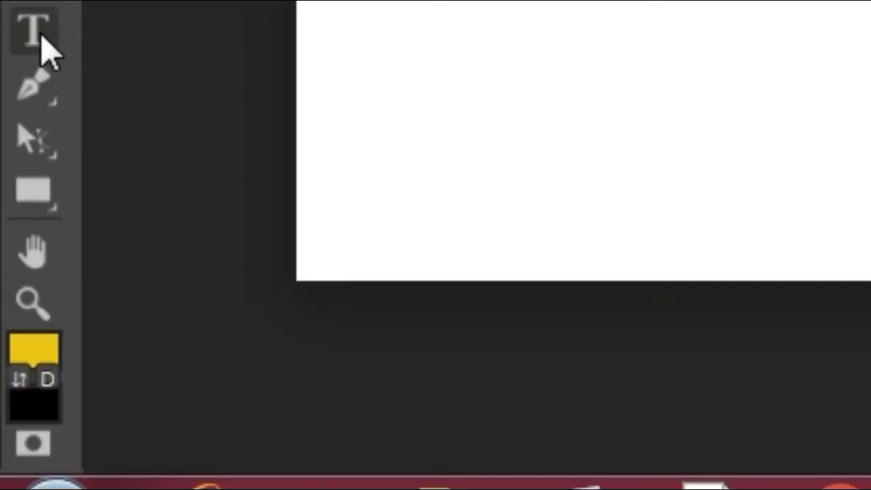
{"action": "left_click", "coordinate": [41, 85]}
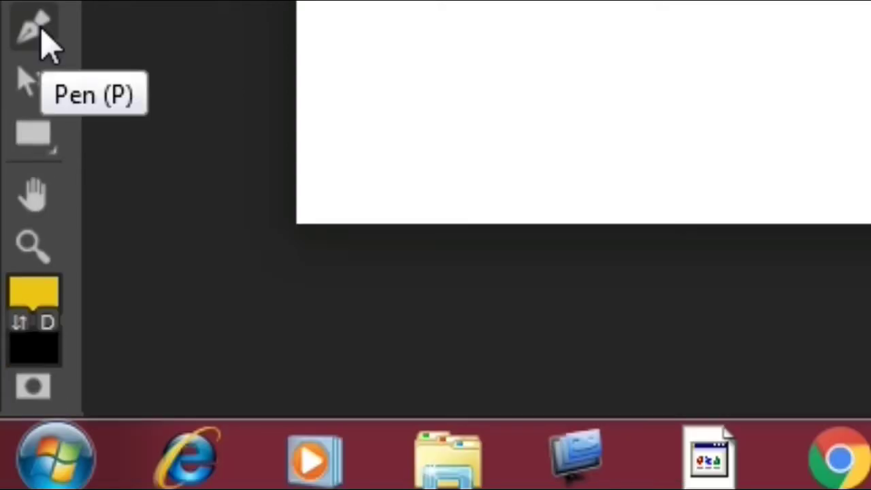
{"action": "left_click", "coordinate": [39, 77]}
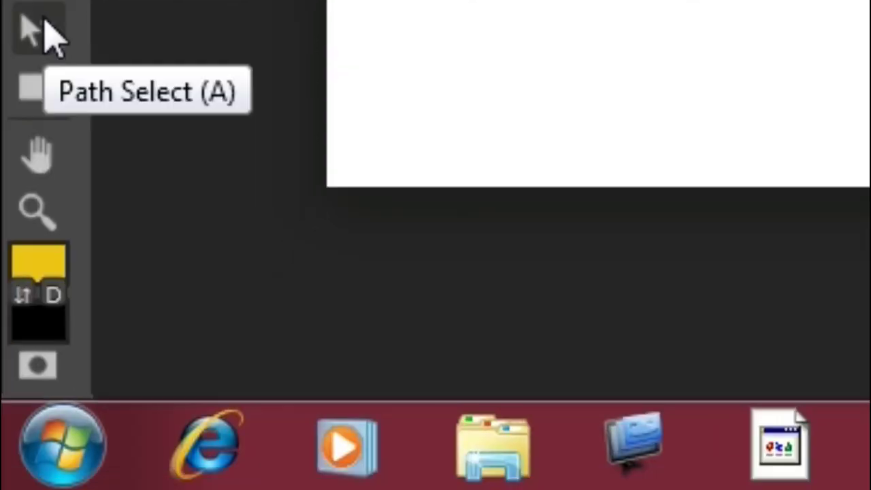
{"action": "left_click", "coordinate": [41, 88]}
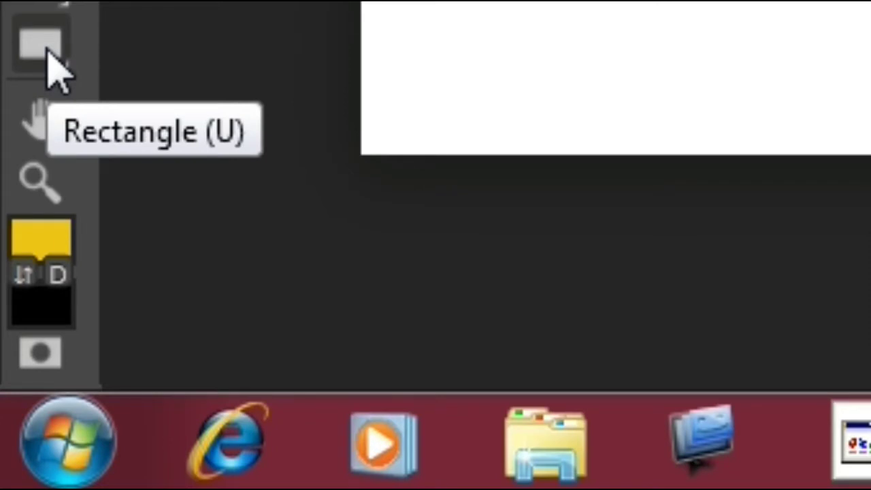
{"action": "left_click", "coordinate": [24, 128]}
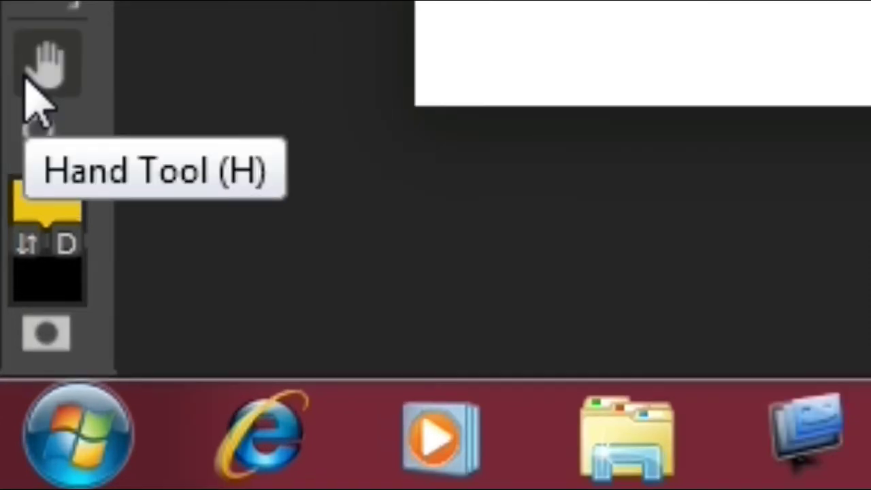
{"action": "left_click", "coordinate": [56, 116]}
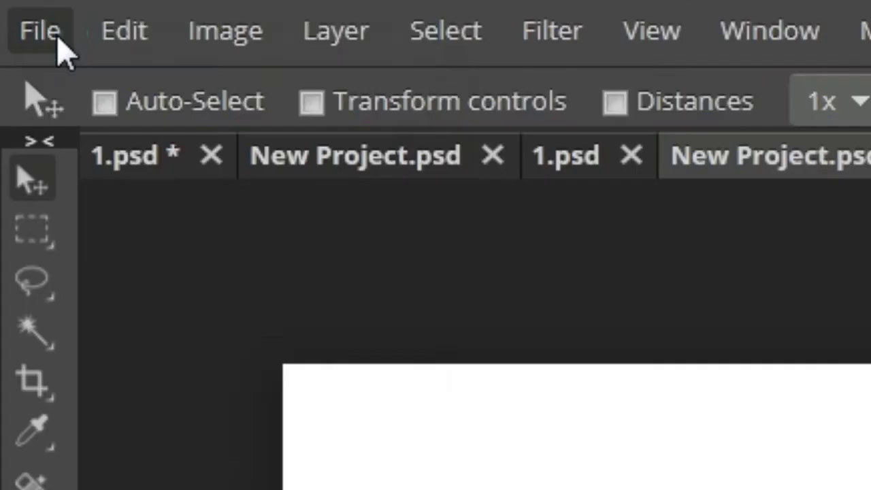
Open the PNG image named 1 from the Desktop.
{"action": "left_click", "coordinate": [17, 74]}
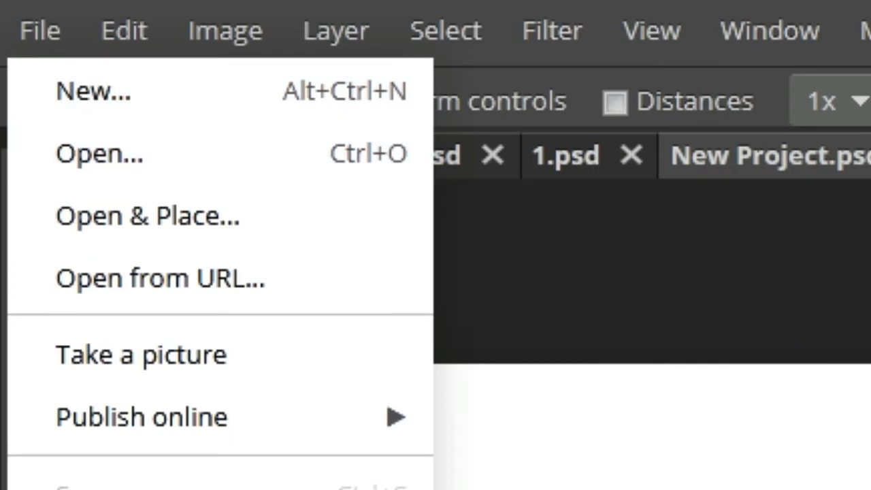
{"action": "left_click", "coordinate": [870, 465]}
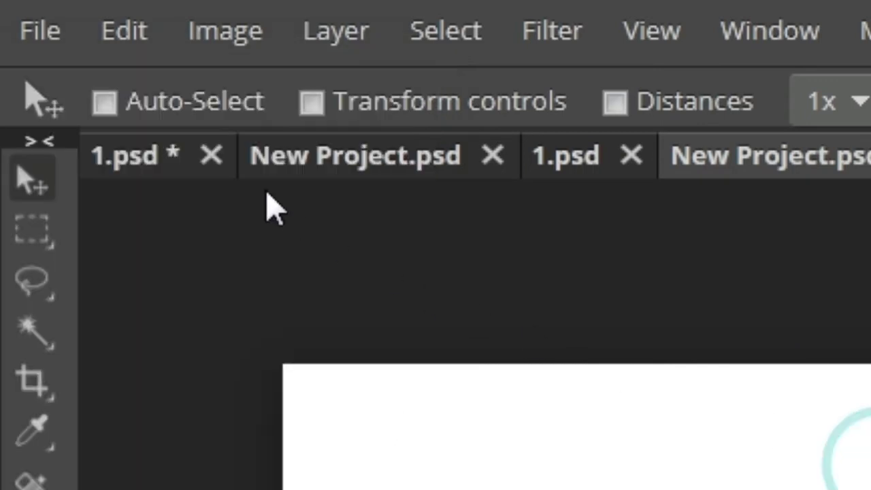
{"action": "left_click", "coordinate": [43, 34]}
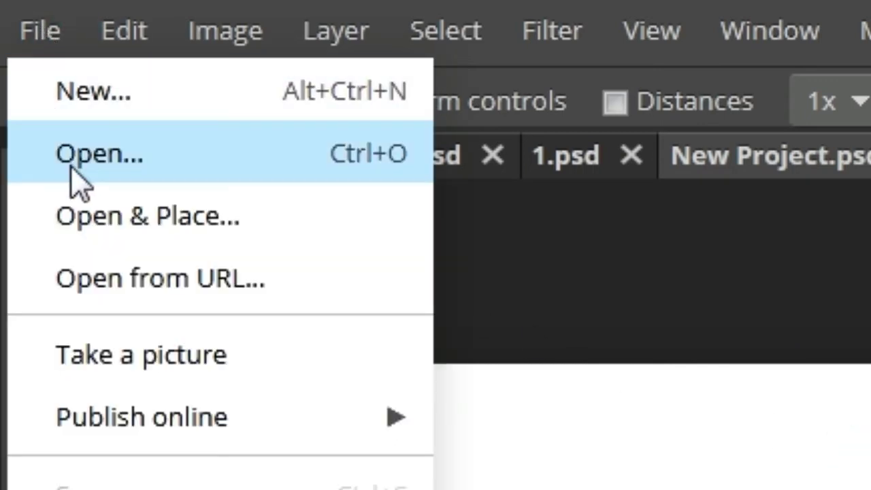
{"action": "left_click", "coordinate": [76, 176]}
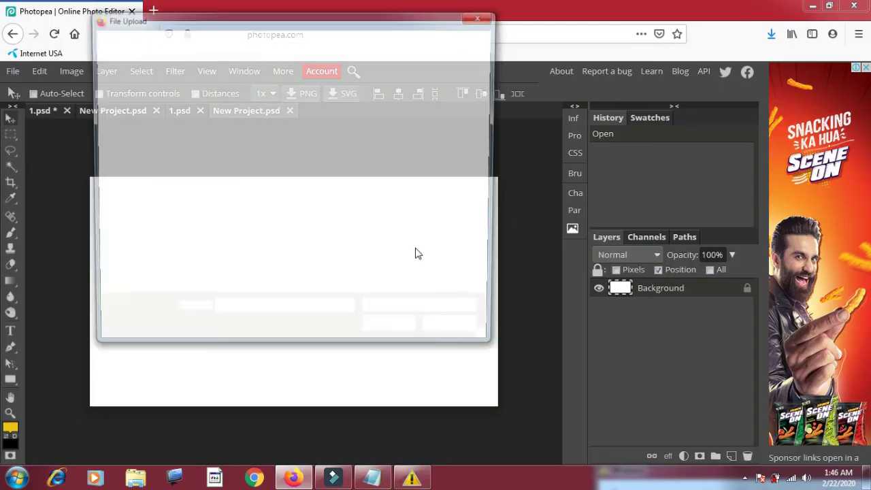
{"action": "left_click_drag", "start_coordinate": [494, 119], "coordinate": [491, 195]}
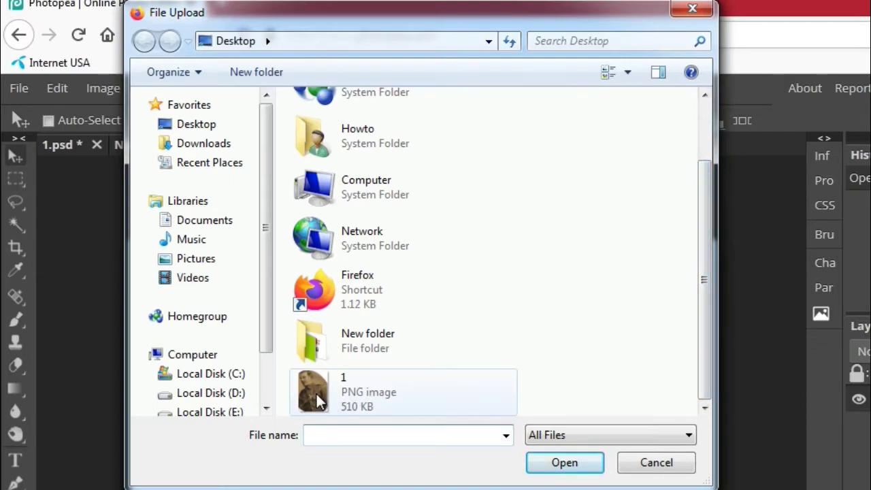
{"action": "left_click", "coordinate": [316, 392]}
{"action": "left_click", "coordinate": [553, 464]}
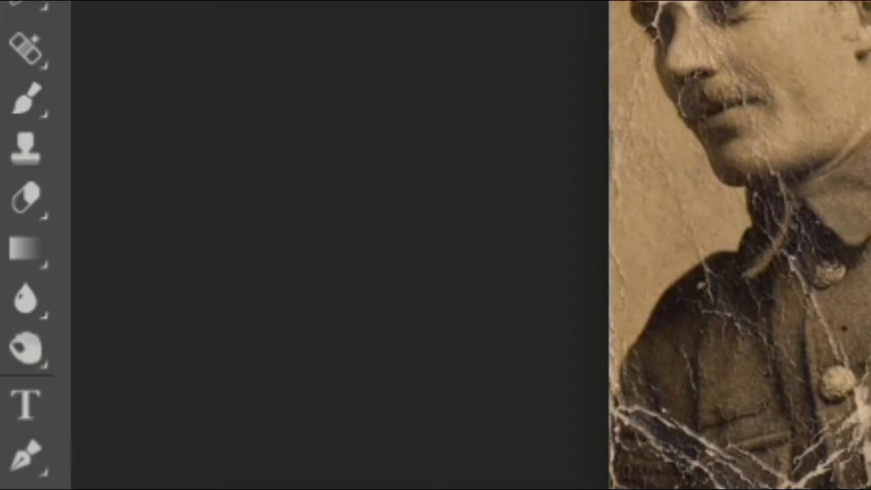
Add a text layer reading "text" over the soldier's portrait with the Type tool.
{"action": "left_click", "coordinate": [40, 407]}
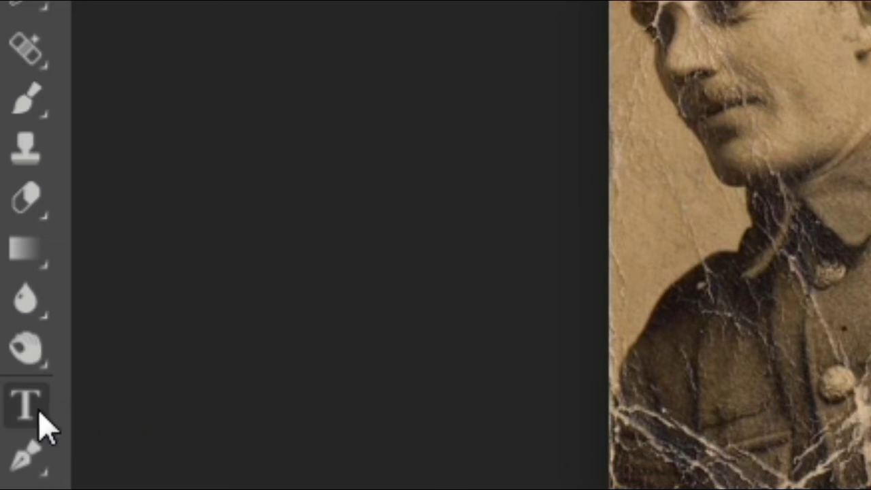
{"action": "left_click", "coordinate": [28, 407]}
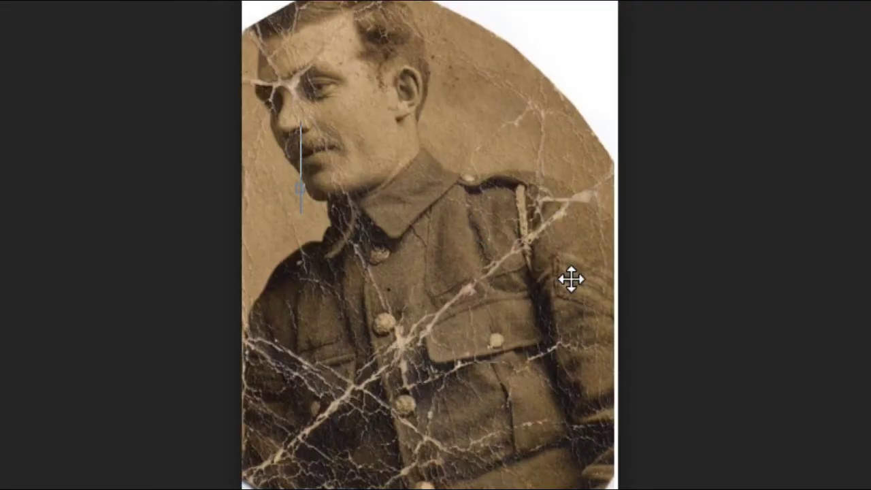
{"action": "type", "text": "t"}
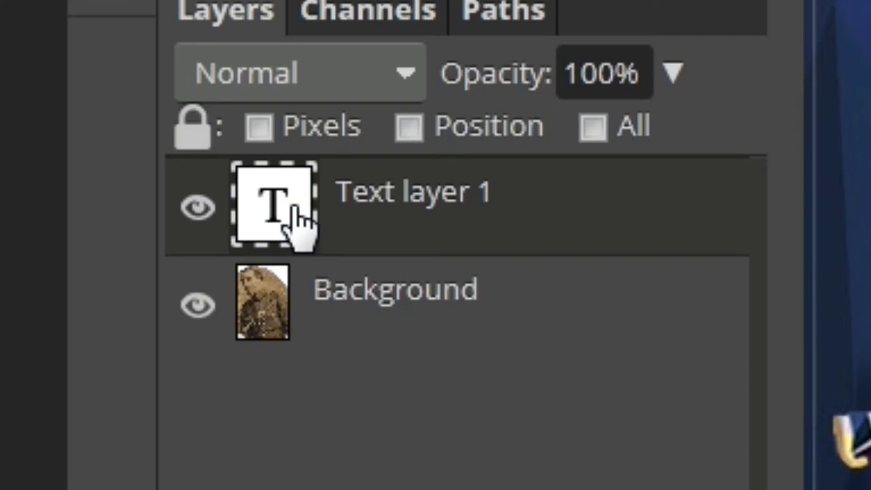
Select all the lettering of the new text layer and set its colour to yellow.
{"action": "left_click", "coordinate": [294, 209]}
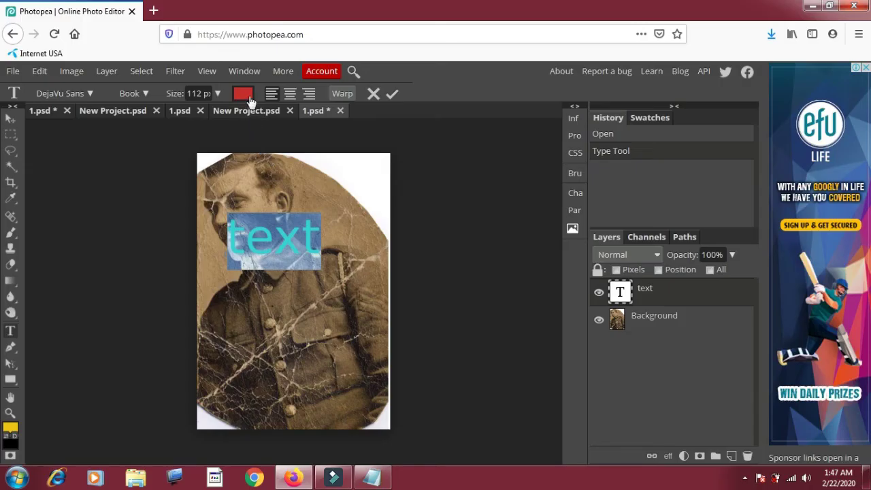
{"action": "left_click", "coordinate": [246, 94]}
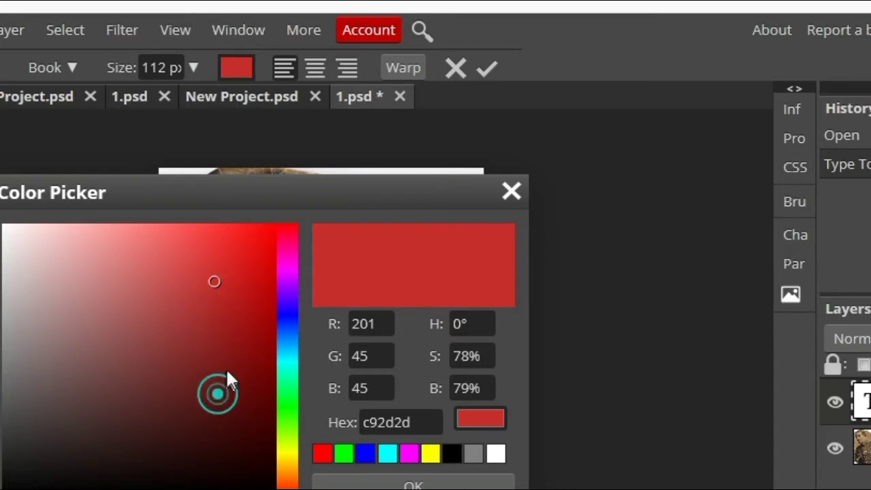
{"action": "left_click_drag", "start_coordinate": [227, 381], "coordinate": [233, 355]}
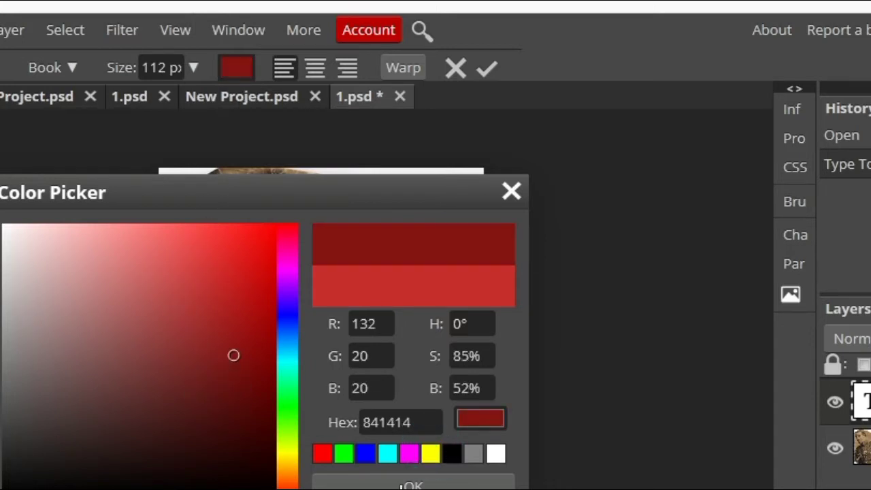
{"action": "left_click", "coordinate": [431, 454]}
{"action": "left_click", "coordinate": [408, 485]}
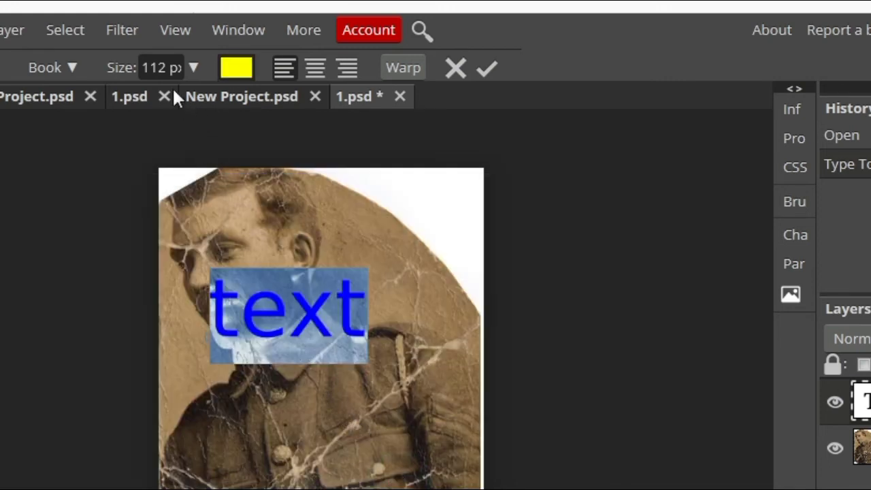
Set the selected text's size to 75 px and align it to the right.
{"action": "left_click", "coordinate": [193, 72]}
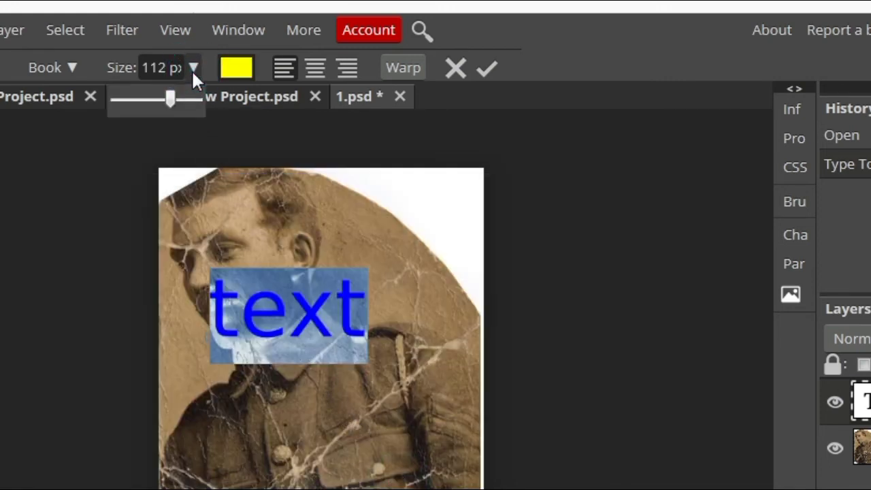
{"action": "left_click", "coordinate": [140, 102]}
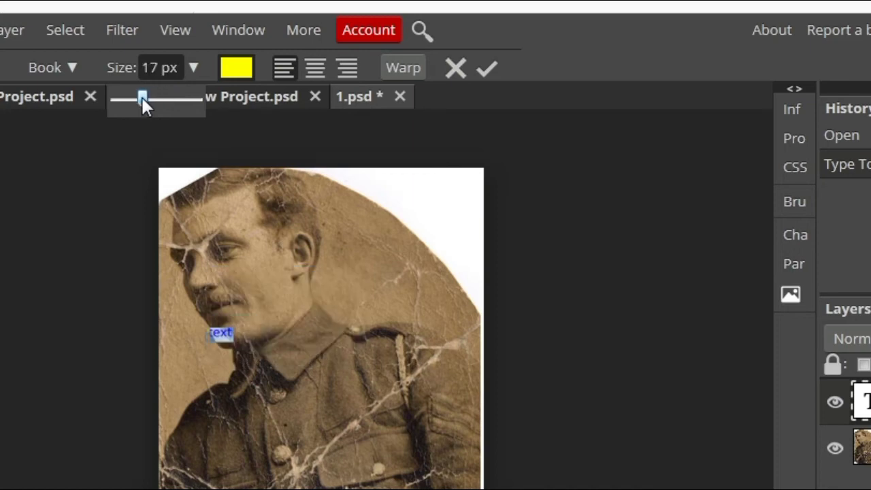
{"action": "left_click_drag", "start_coordinate": [142, 99], "coordinate": [129, 99]}
{"action": "left_click", "coordinate": [149, 100]}
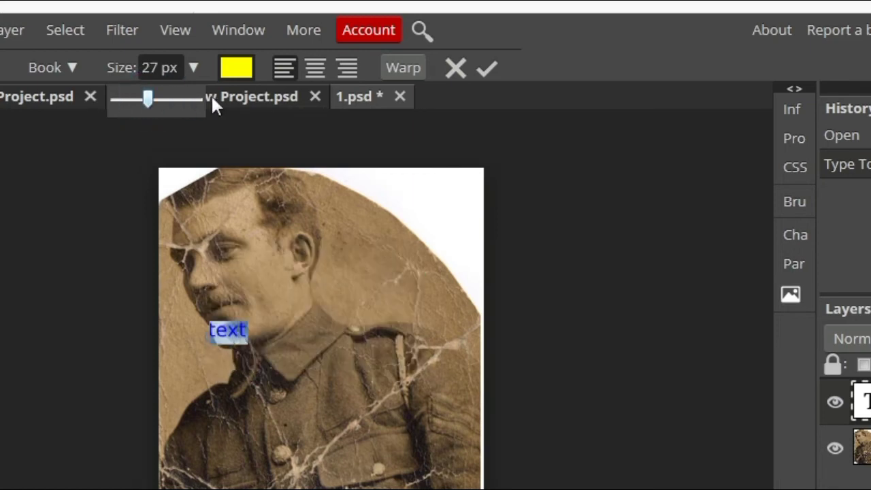
{"action": "left_click", "coordinate": [156, 101]}
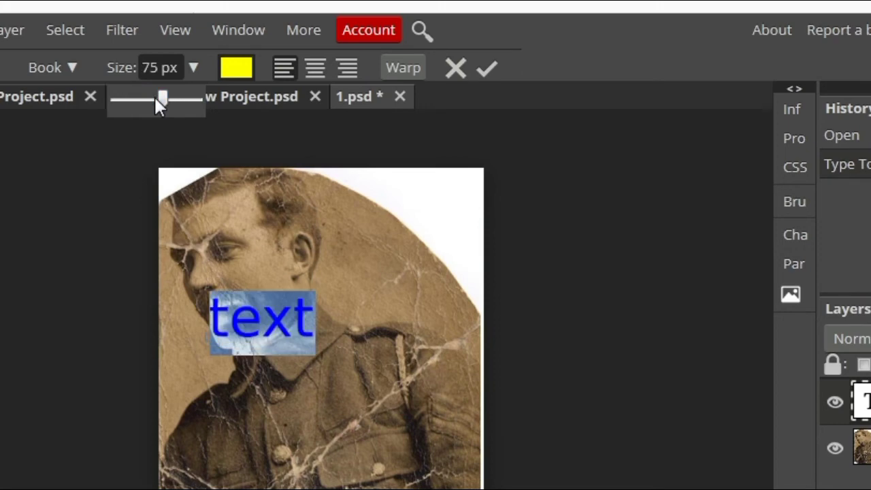
{"action": "left_click", "coordinate": [317, 67]}
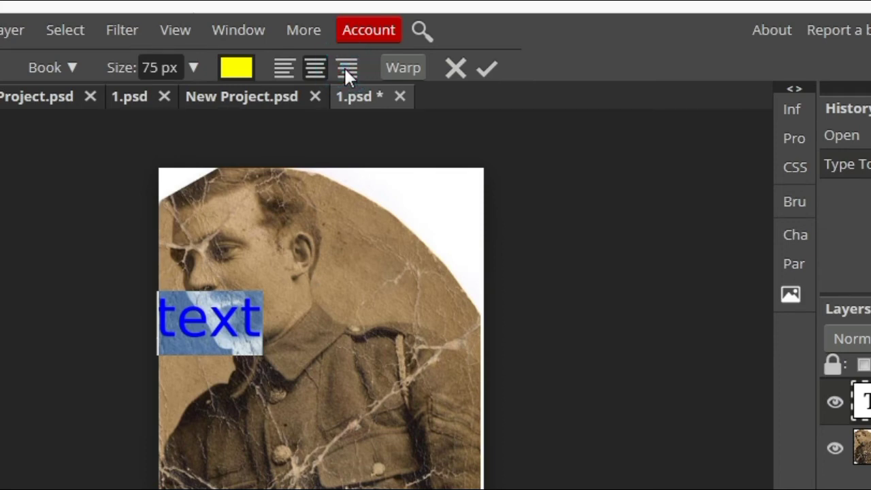
{"action": "left_click", "coordinate": [345, 68]}
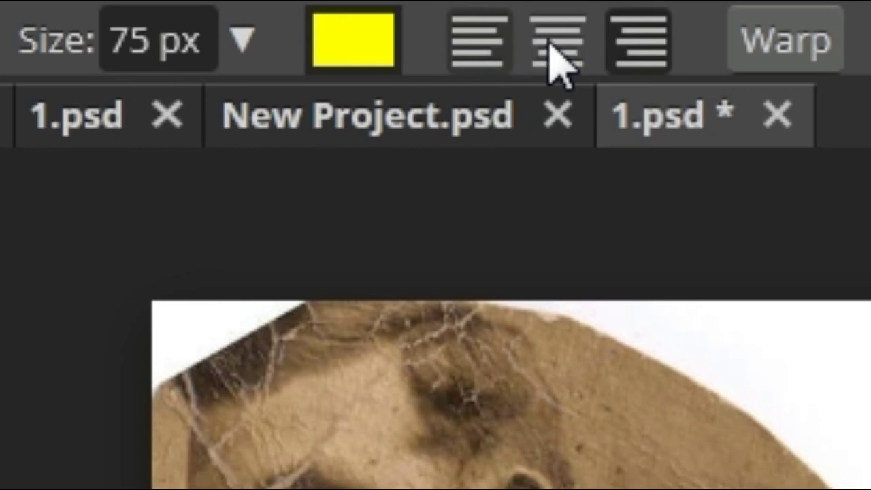
Centre-align the selected text, set its font to Destroy and commit the text edit.
{"action": "left_click", "coordinate": [551, 45]}
{"action": "left_click", "coordinate": [138, 163]}
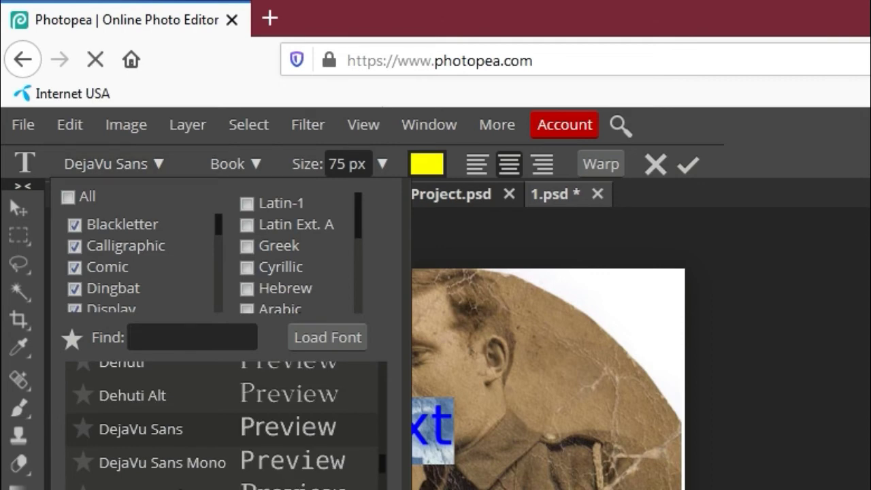
{"action": "key", "text": "Down"}
{"action": "key", "text": "Down"}
{"action": "key", "text": "Down"}
{"action": "key", "text": "Down"}
{"action": "key", "text": "Down"}
{"action": "key", "text": "Down"}
{"action": "key", "text": "Down"}
{"action": "key", "text": "Down"}
{"action": "key", "text": "Down"}
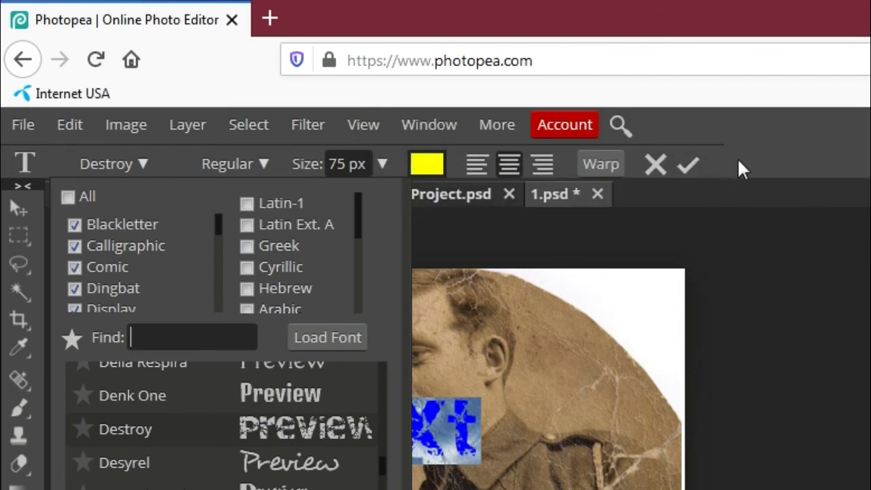
{"action": "left_click", "coordinate": [693, 167]}
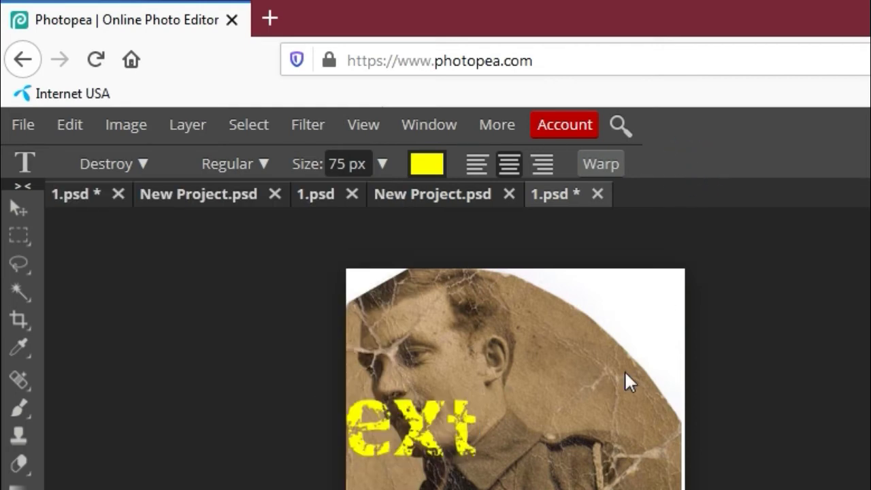
Move the text layer down from the soldier's face onto the lower part of his uniform with the Move tool.
{"action": "left_click", "coordinate": [18, 211]}
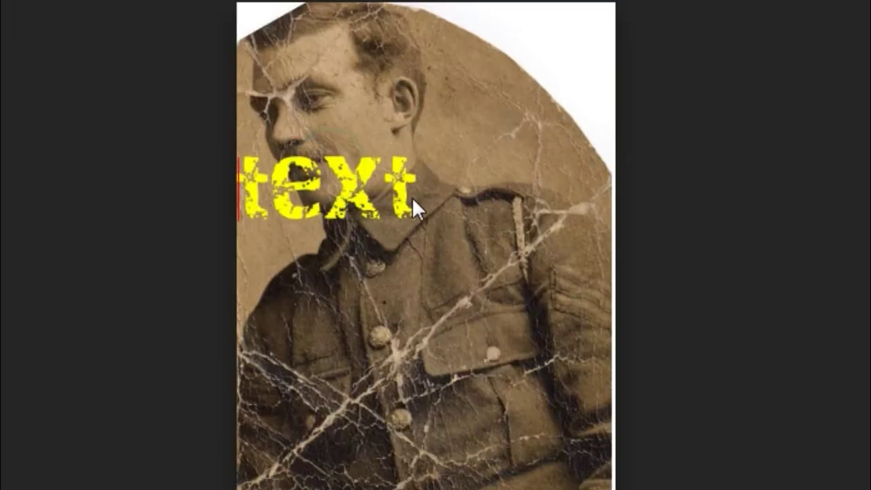
{"action": "left_click_drag", "start_coordinate": [415, 200], "coordinate": [408, 373]}
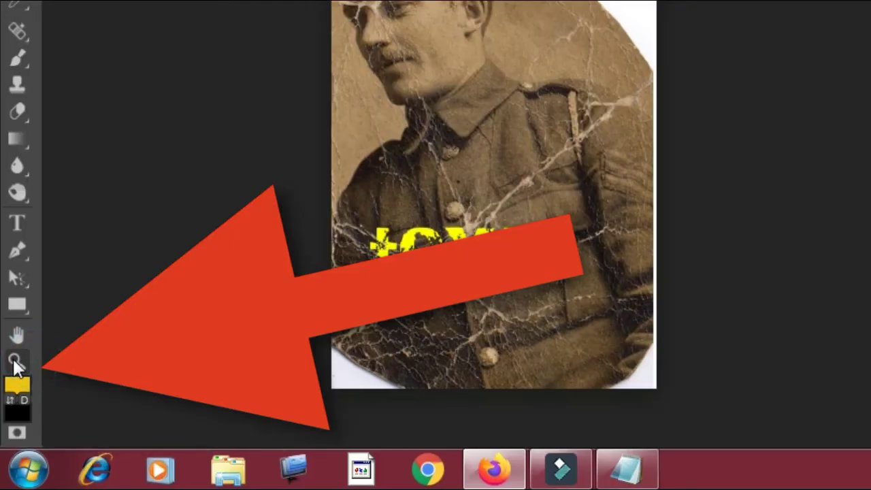
Zoom in on the portrait with the Zoom tool, then zoom back out to see the whole picture.
{"action": "left_click", "coordinate": [18, 361]}
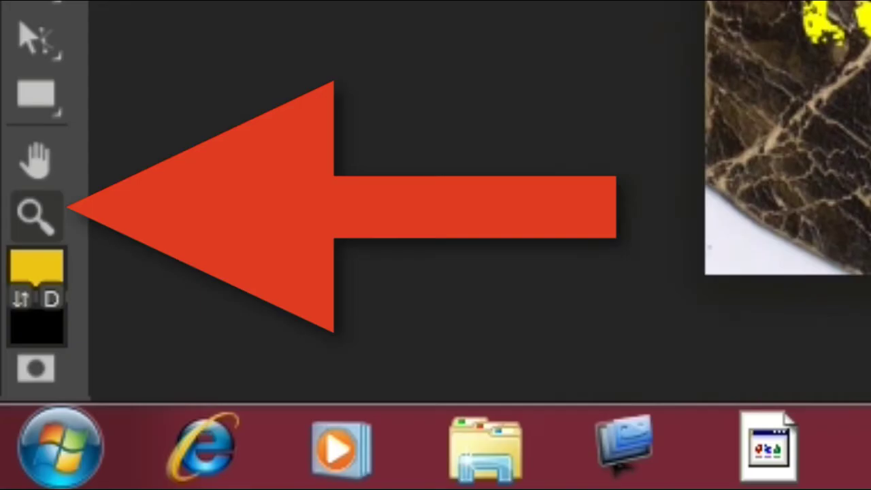
{"action": "left_click", "coordinate": [443, 85]}
{"action": "left_click", "coordinate": [443, 85]}
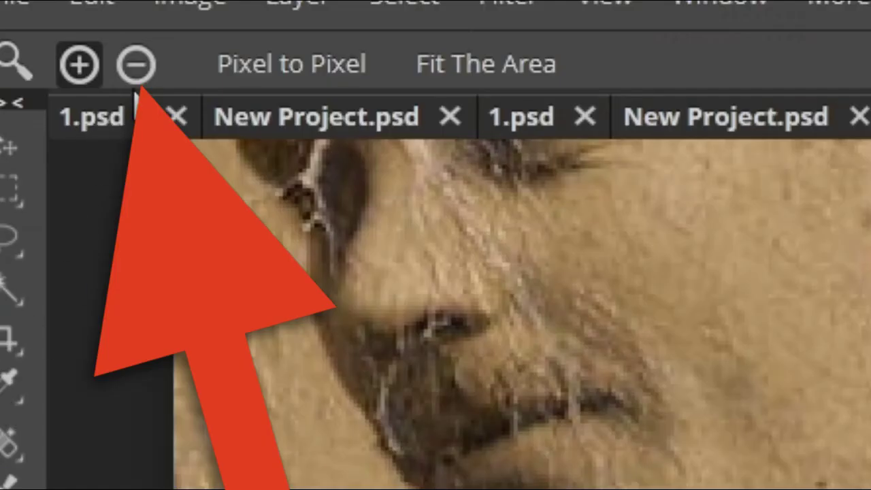
{"action": "left_click", "coordinate": [136, 62]}
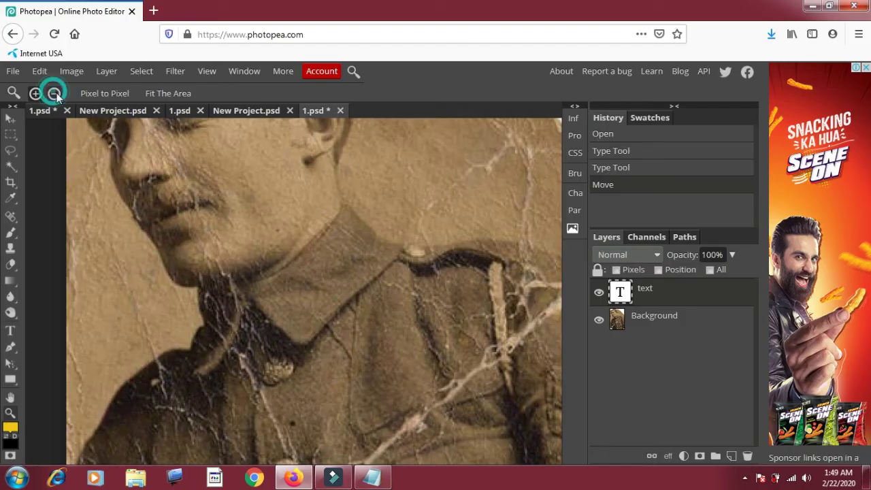
{"action": "left_click", "coordinate": [315, 274]}
{"action": "left_click", "coordinate": [313, 273]}
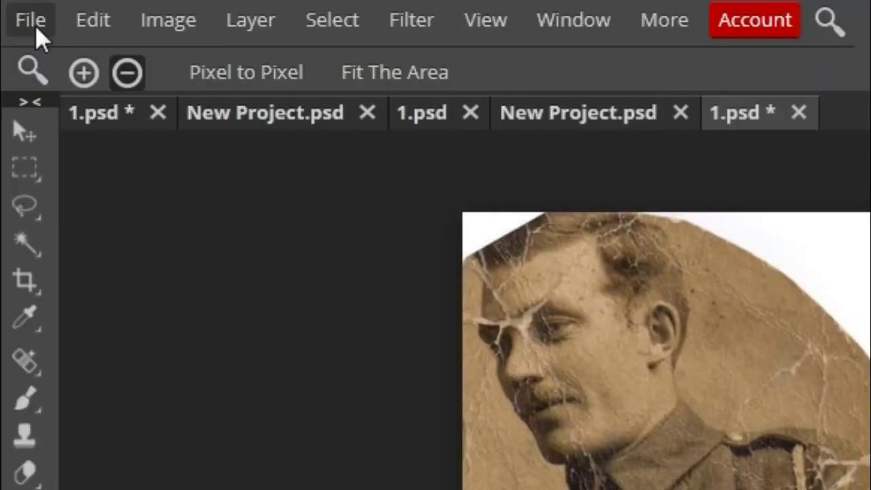
Look through the available export formats and open the export settings for a PNG of the edited portrait.
{"action": "left_click", "coordinate": [35, 26]}
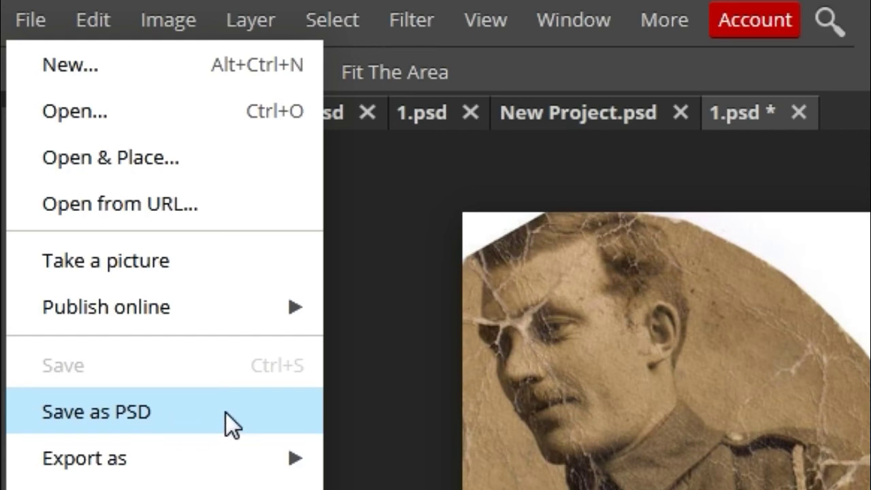
{"action": "mouse_move", "coordinate": [181, 476]}
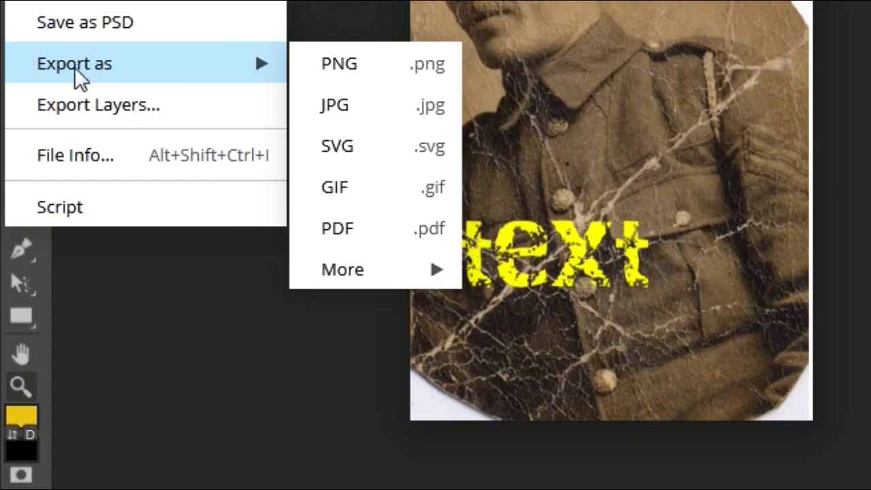
{"action": "mouse_move", "coordinate": [343, 274]}
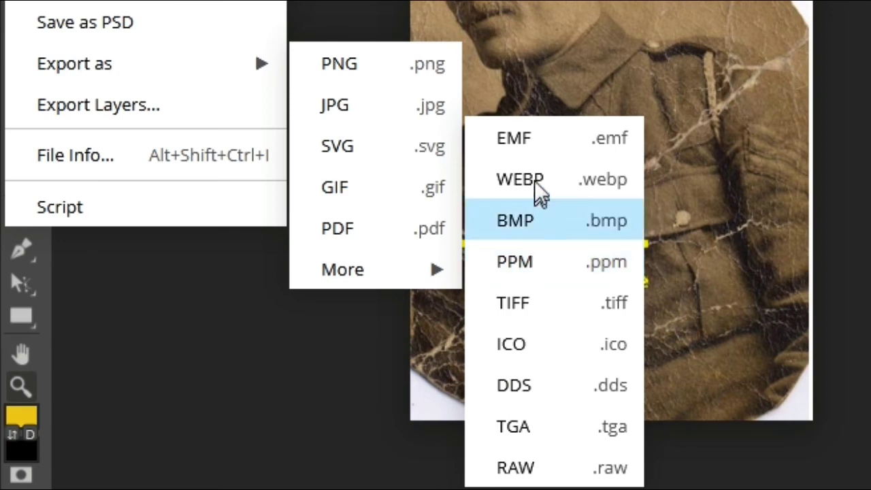
{"action": "left_click", "coordinate": [366, 61]}
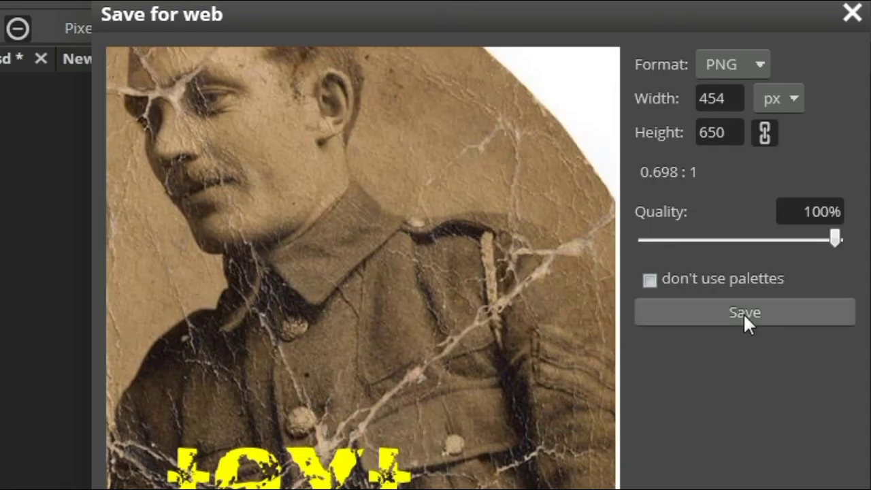
Examine the width, file format and quality options in the export settings.
{"action": "left_click_drag", "start_coordinate": [725, 96], "coordinate": [693, 97]}
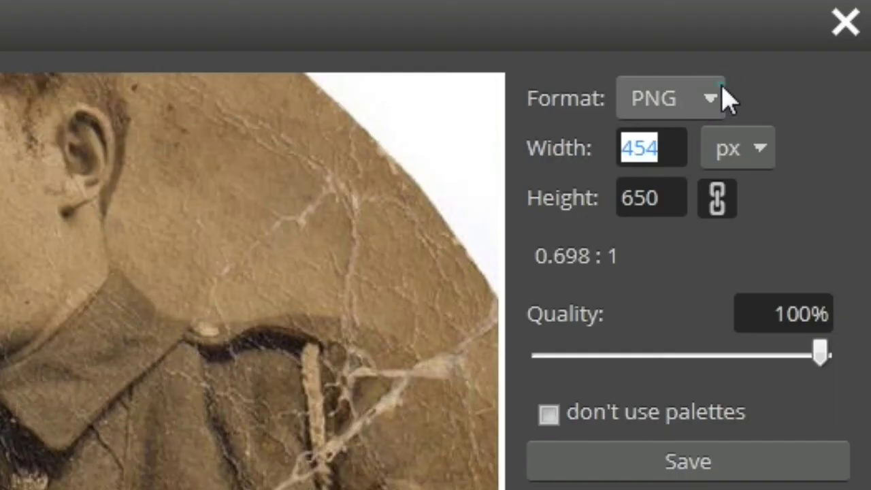
{"action": "left_click", "coordinate": [763, 64]}
{"action": "left_click", "coordinate": [761, 64]}
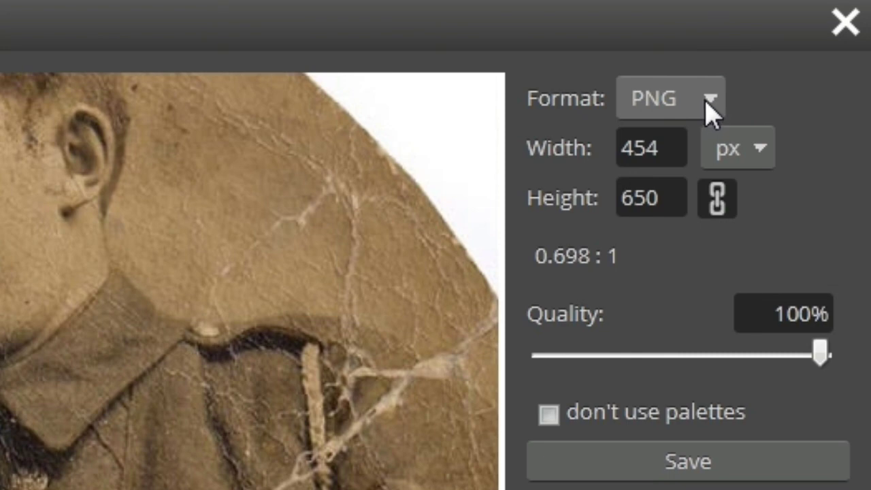
{"action": "left_click", "coordinate": [711, 106]}
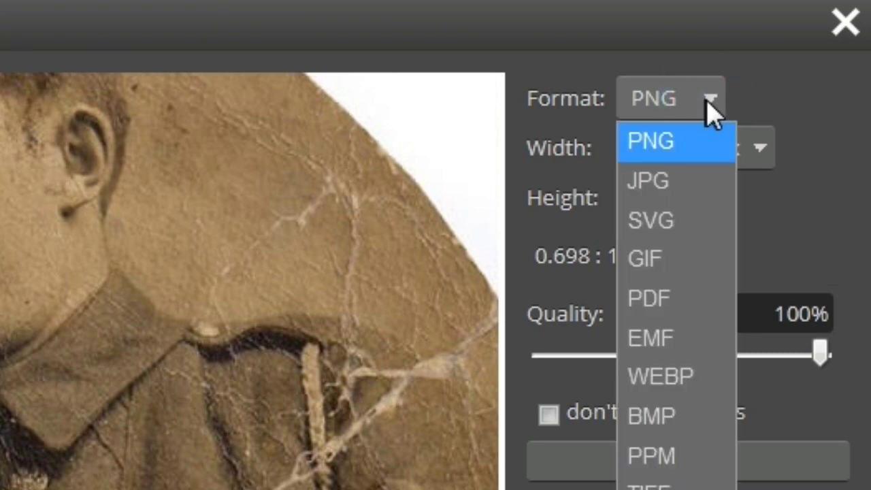
{"action": "left_click", "coordinate": [828, 196]}
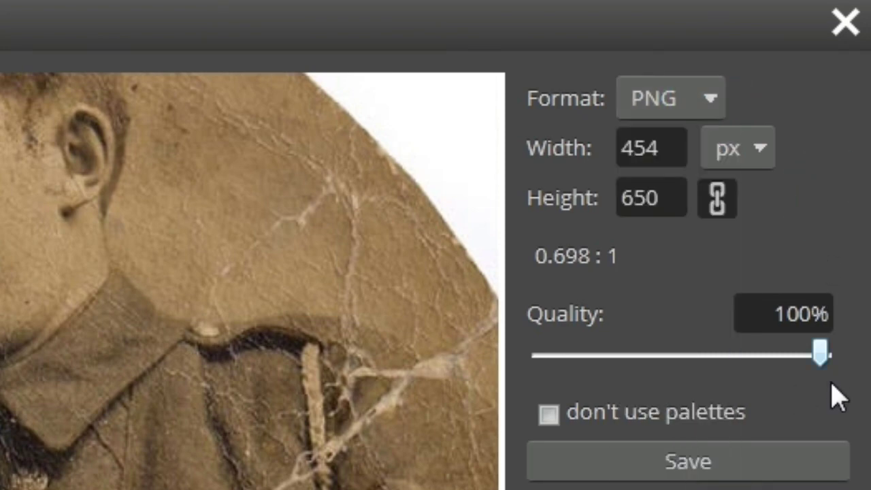
{"action": "left_click", "coordinate": [821, 354]}
Save the PNG export and open the resulting file with Windows Photo Viewer.
{"action": "left_click", "coordinate": [690, 462]}
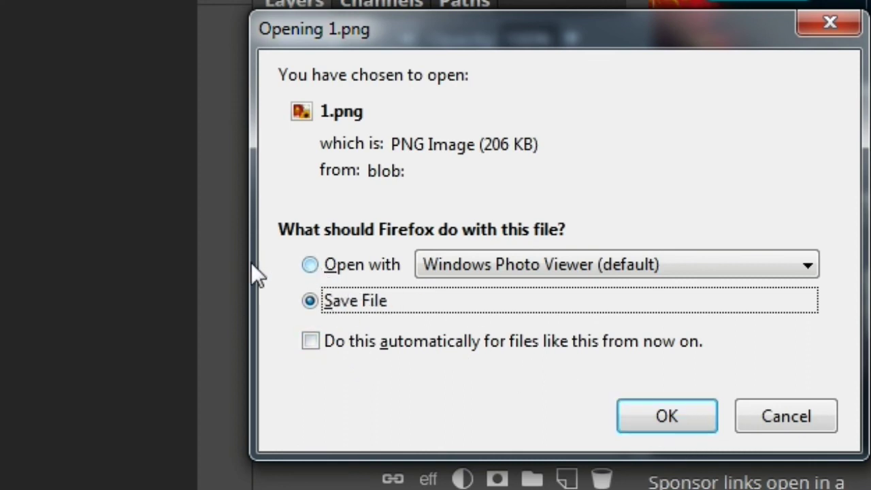
{"action": "left_click", "coordinate": [310, 266]}
{"action": "left_click", "coordinate": [652, 427]}
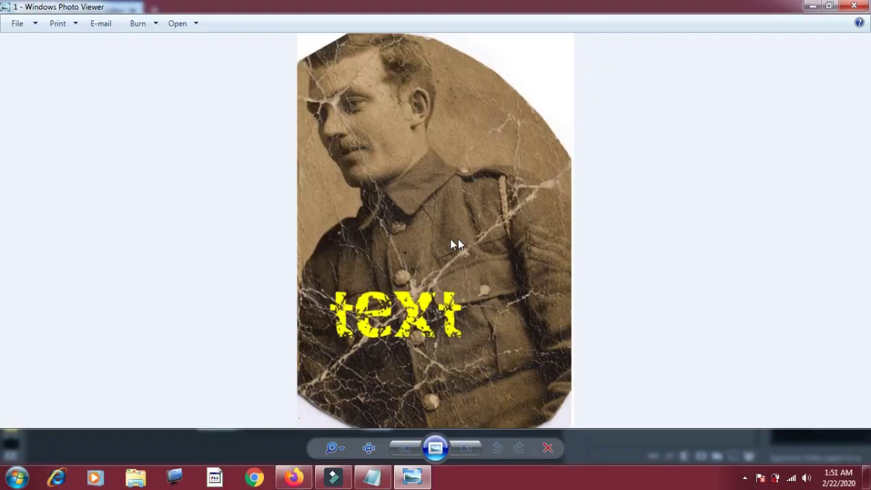